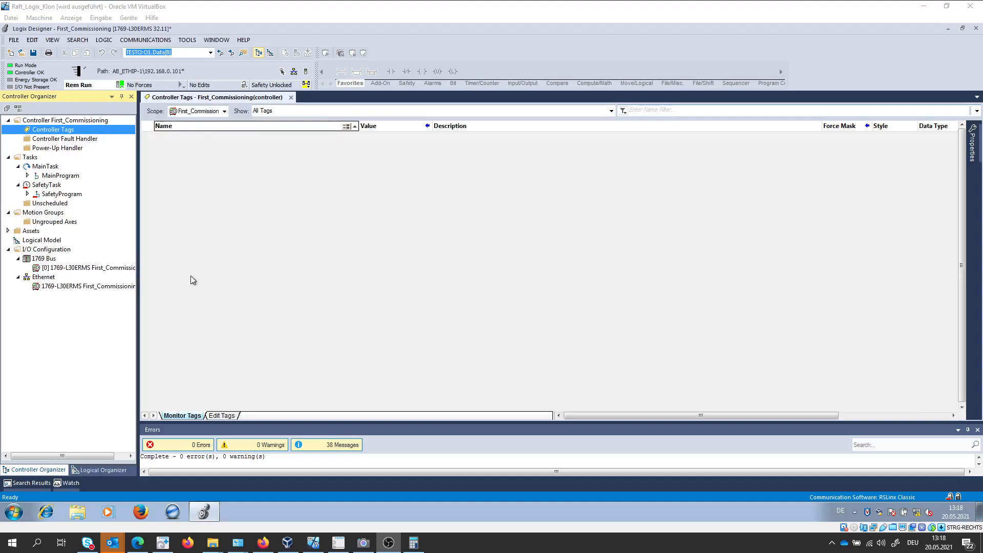
# Check the AP_I_EP device's IP address in Festo Field Device Tool and take the First_Commissioning controller offline in Logix Designer.
pyautogui.click(338, 543)
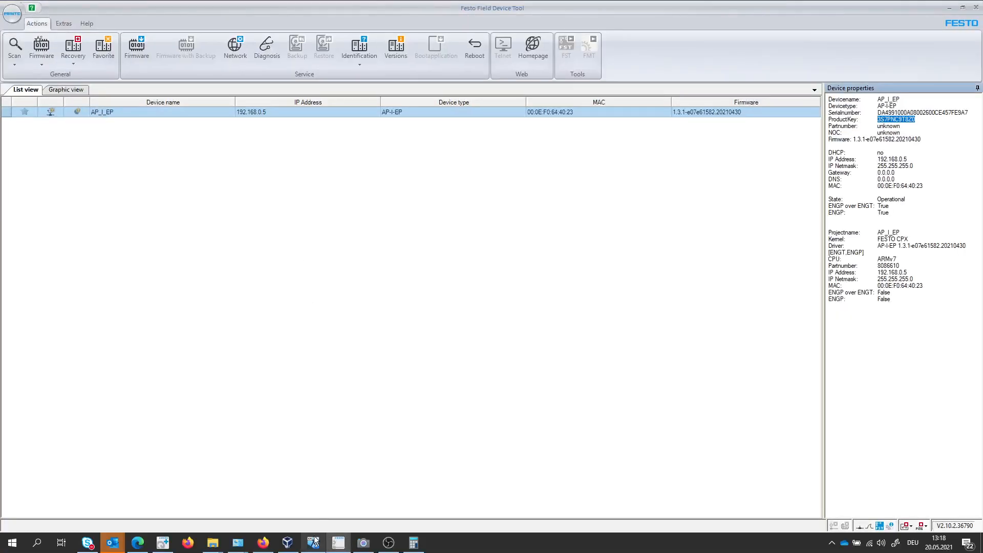
pyautogui.click(314, 541)
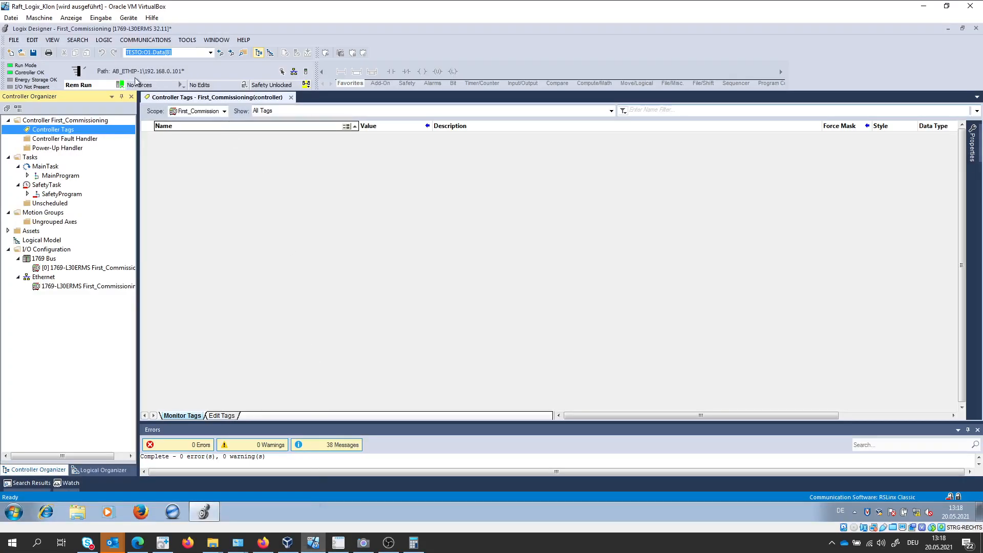
pyautogui.click(122, 85)
pyautogui.click(128, 96)
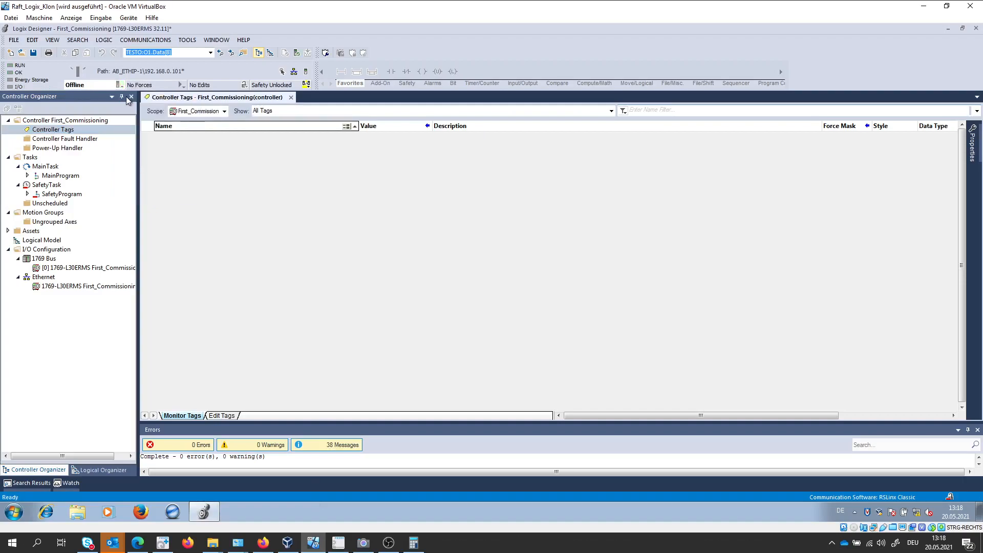
# Add a new Generic Ethernet Module (ETHERNET-MODULE) to the Ethernet network, searching the module catalog for "generic".
pyautogui.rightClick(47, 279)
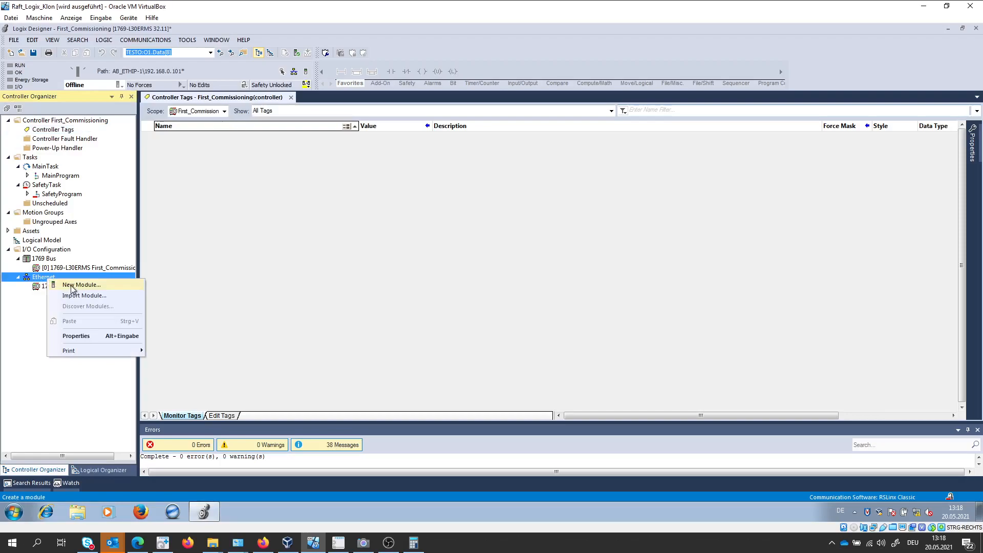
pyautogui.click(71, 286)
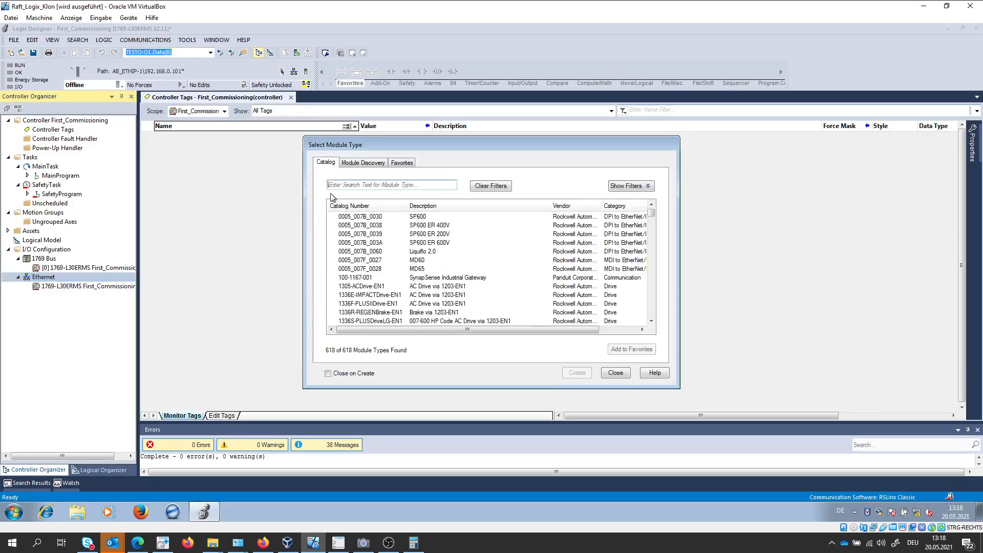
pyautogui.write('generic')
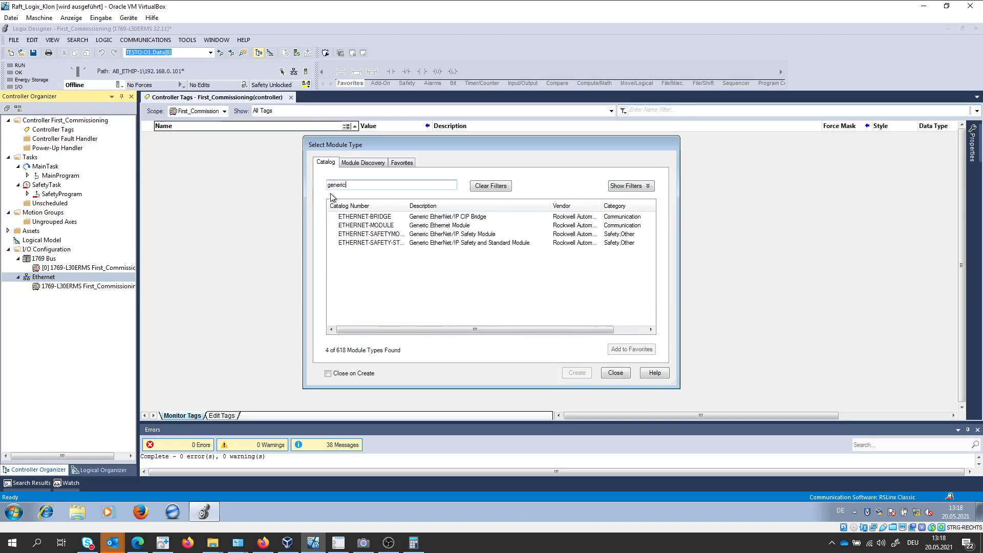
pyautogui.click(366, 225)
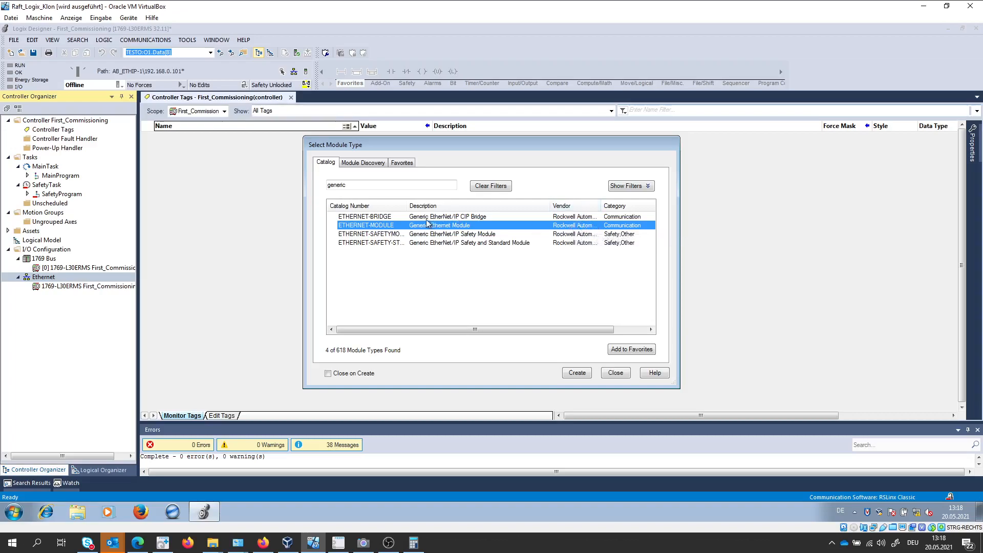
pyautogui.doubleClick(459, 225)
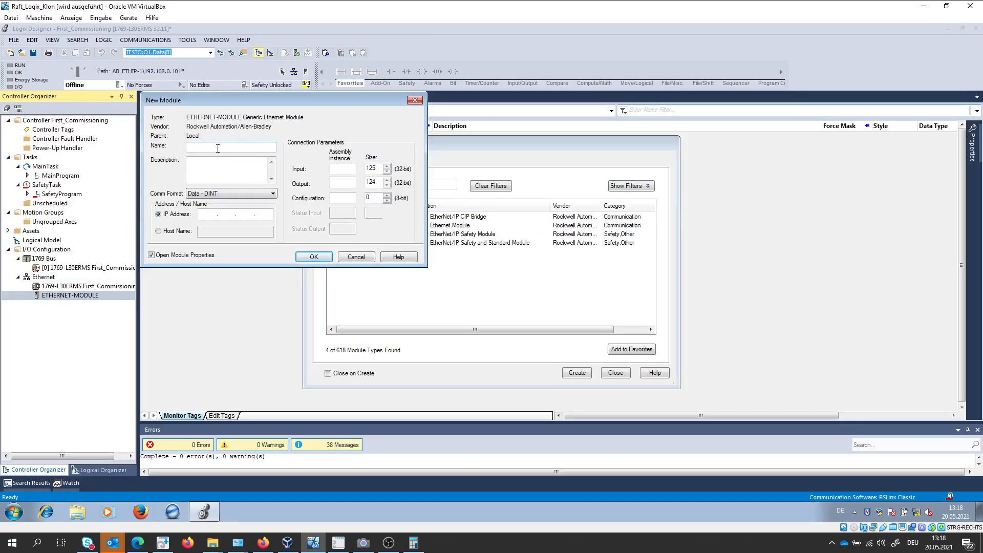
# Name the new module MY_API, set its IP address to 192.168.0.5 and review the available communication formats.
pyautogui.write('MY_API')
pyautogui.click(207, 215)
pyautogui.write('192.')
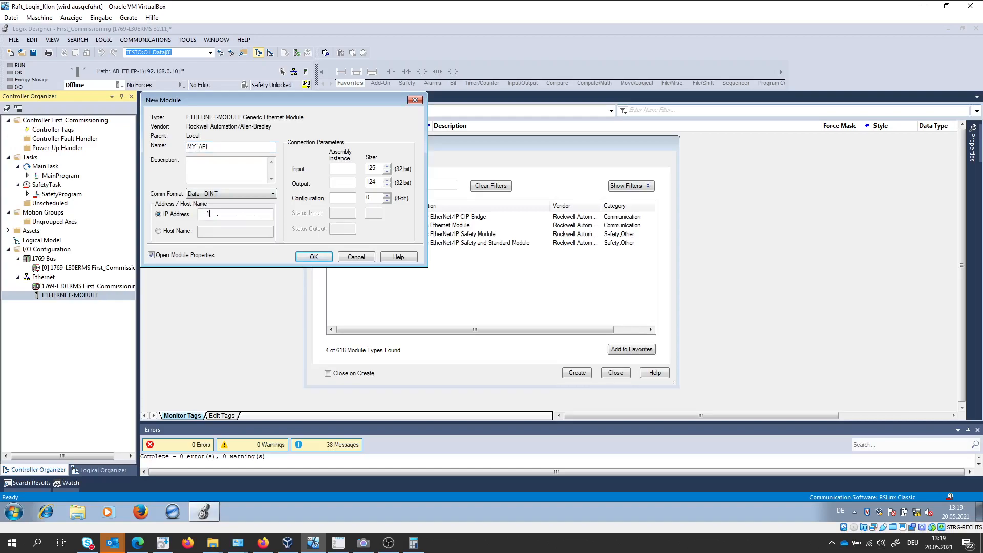
pyautogui.write('168.0.5')
pyautogui.click(207, 194)
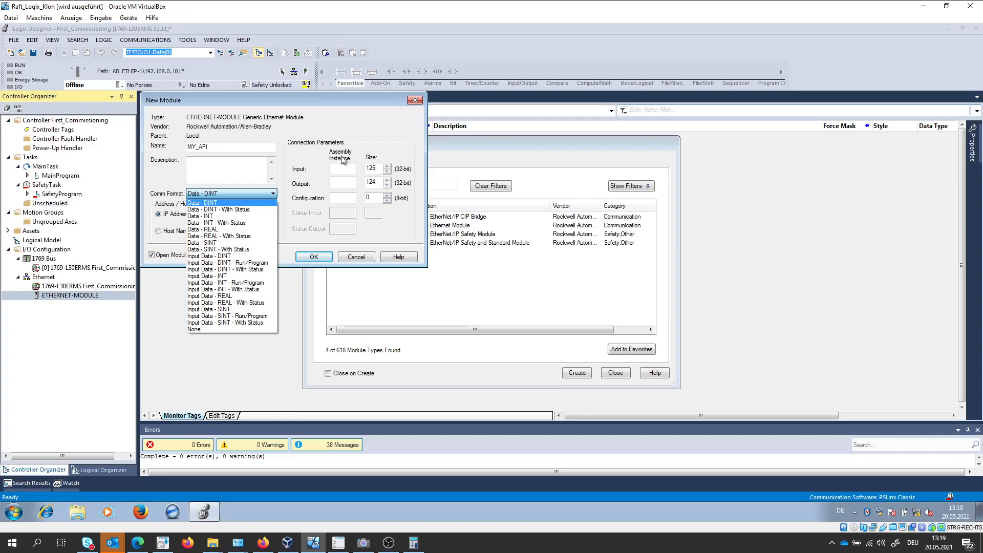
pyautogui.click(366, 134)
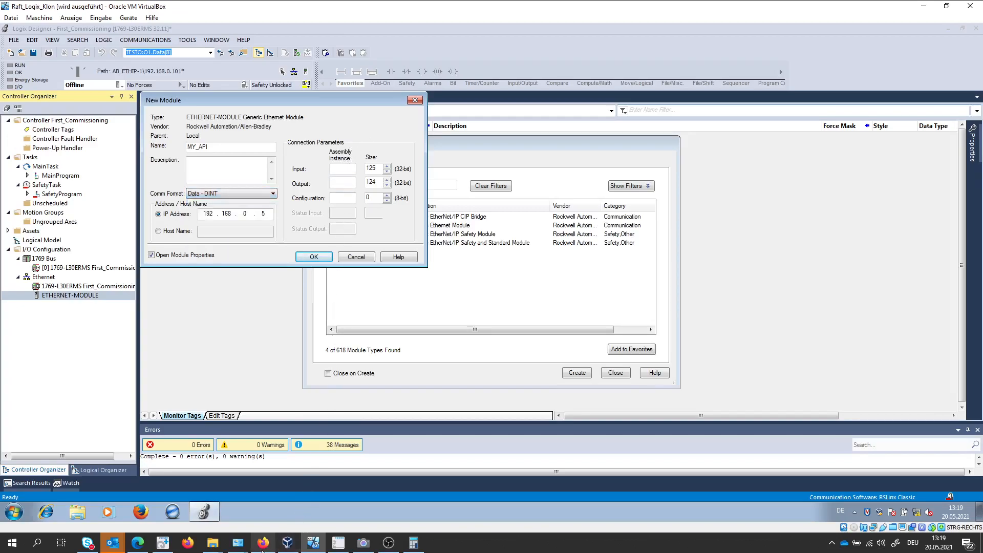
# Consult the assembly instance table of the CPX-AP-I-EP application note in Firefox and set the module's Comm Format to Data - SINT - With Status.
pyautogui.click(263, 544)
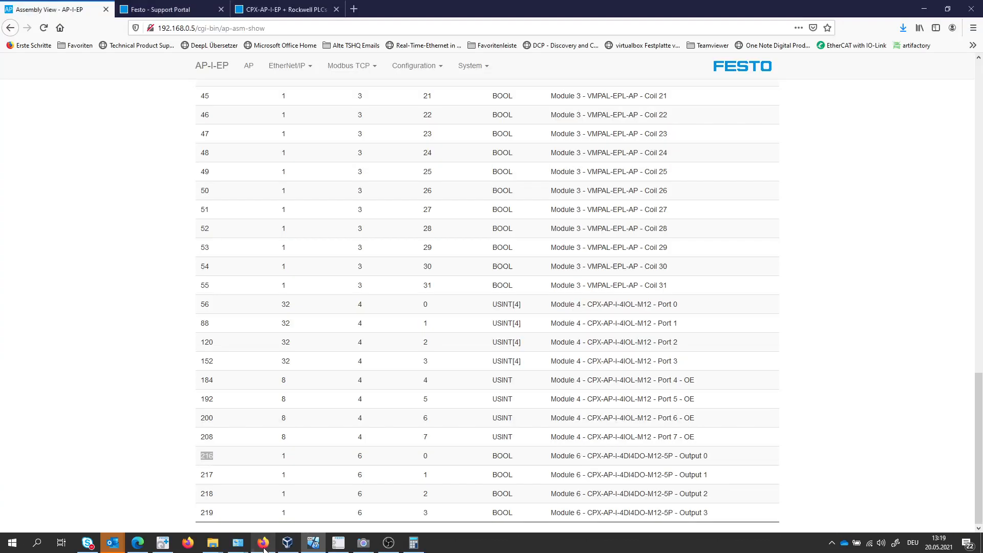
pyautogui.click(164, 15)
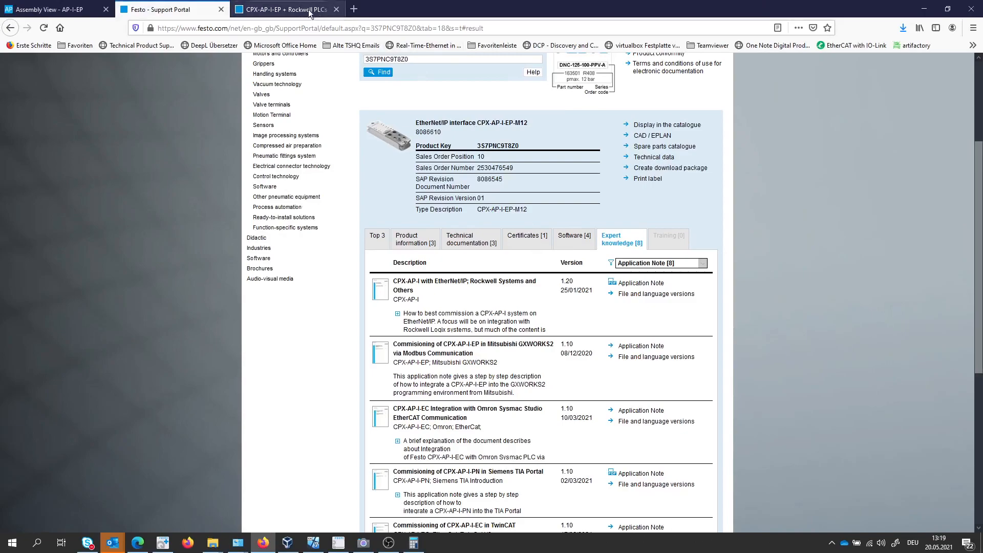
pyautogui.click(284, 9)
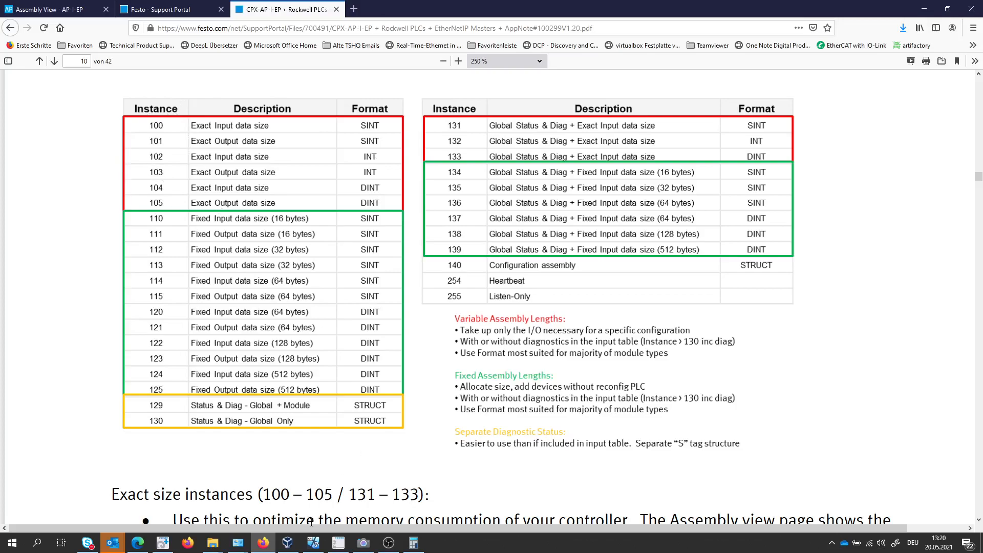
pyautogui.click(314, 542)
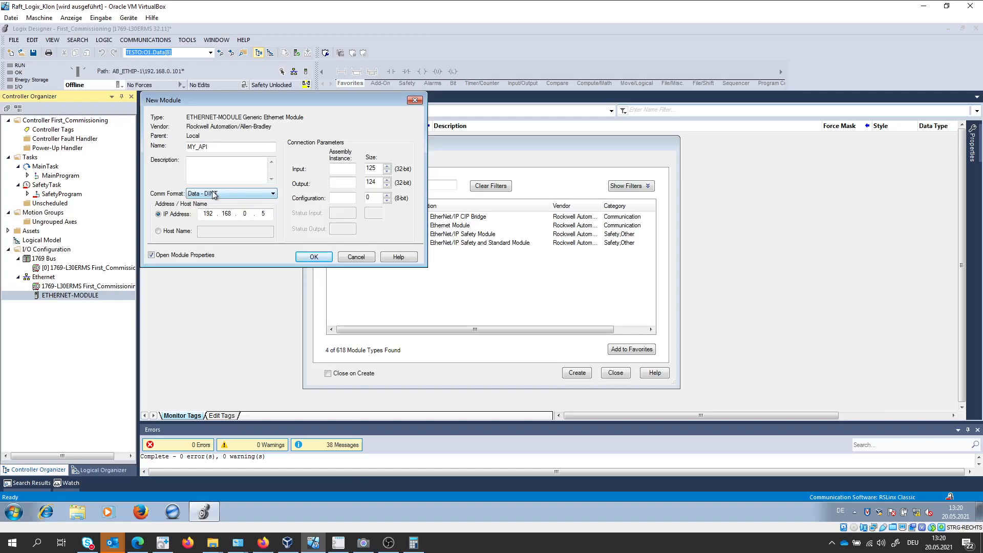
pyautogui.click(236, 195)
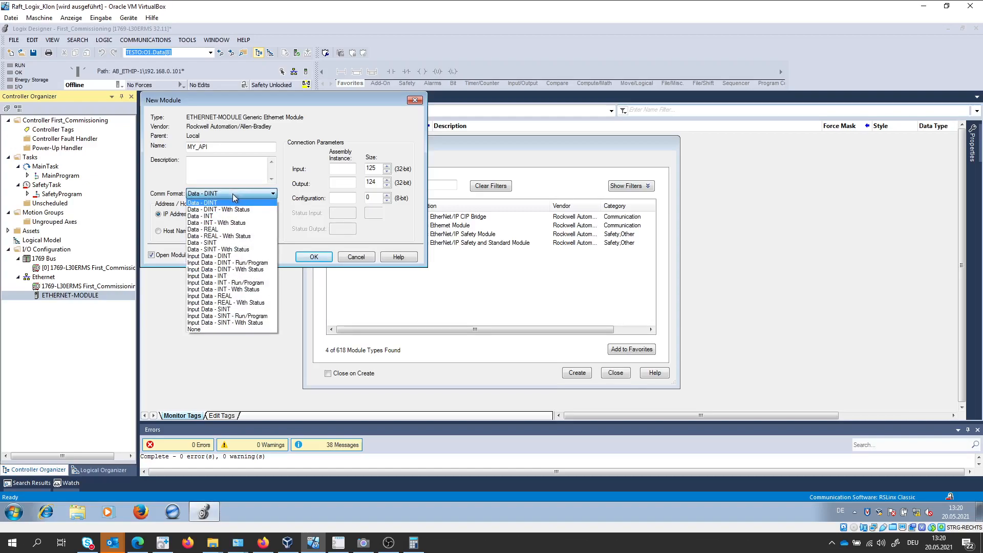
pyautogui.click(232, 249)
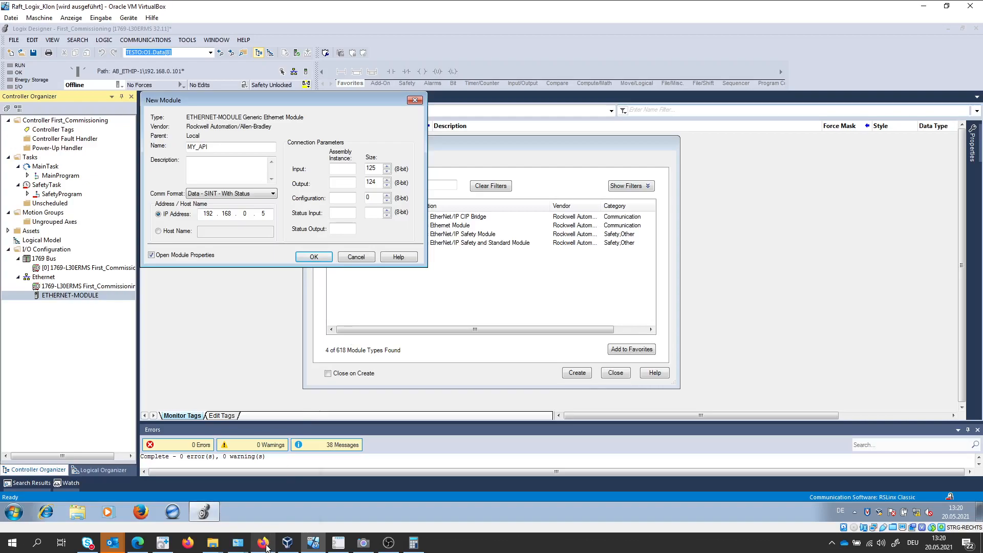
# Using the instance table, set the assembly instances to input 100, output 101, configuration 102, status input 131 and status output 254.
pyautogui.click(264, 545)
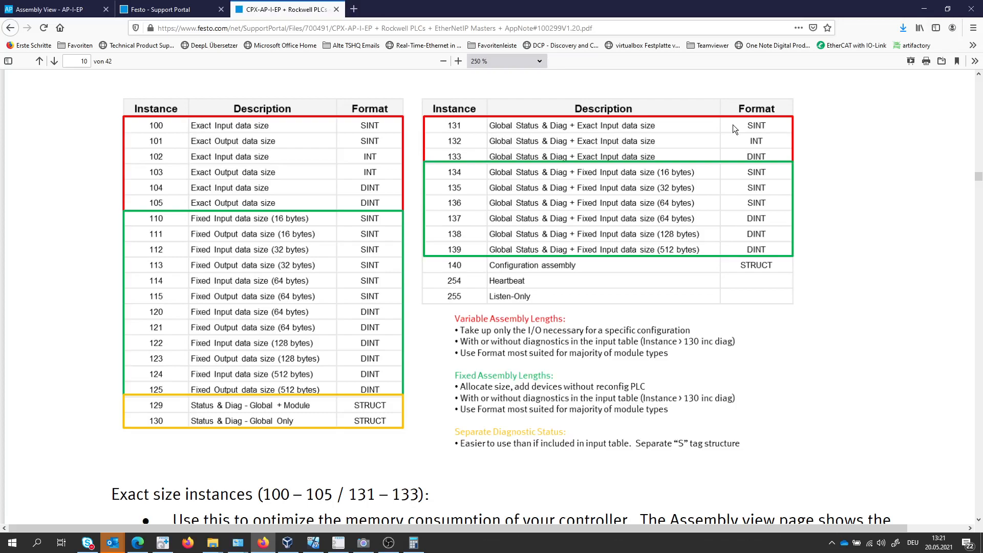
pyautogui.click(313, 544)
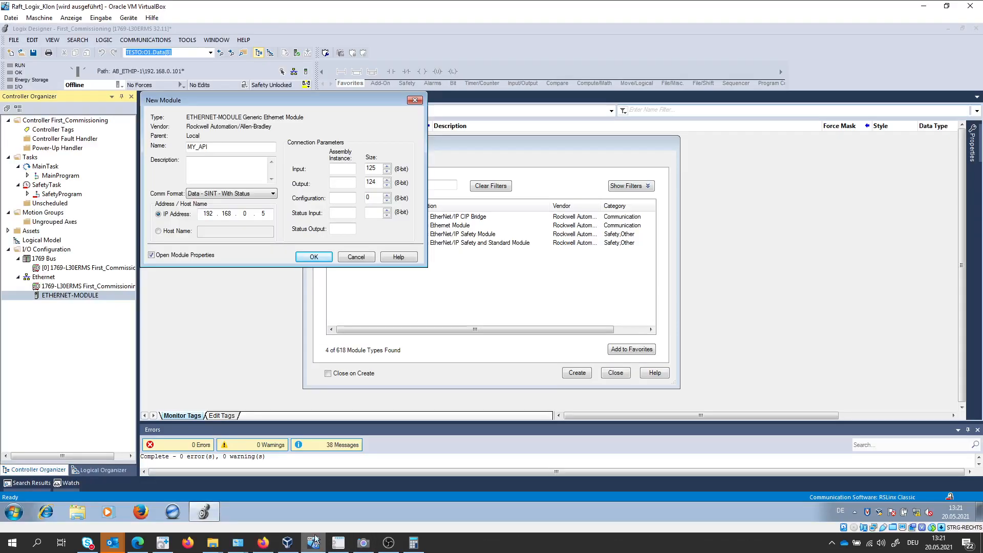
pyautogui.write('101')
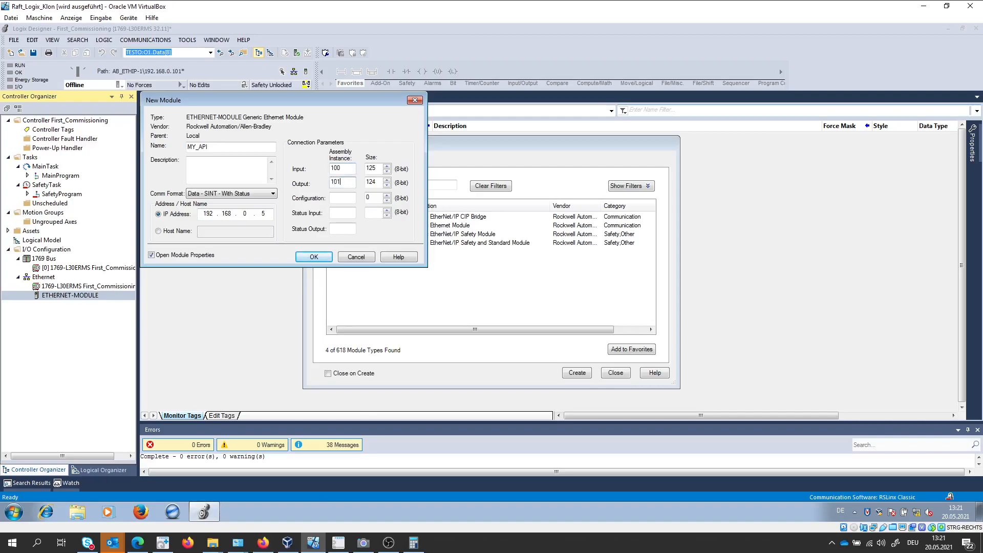
pyautogui.click(339, 198)
pyautogui.write('1')
pyautogui.click(338, 214)
# Examine the byte sizes of the assembly instances in the Assembly View of the AP-I-EP web interface in Firefox.
pyautogui.click(262, 542)
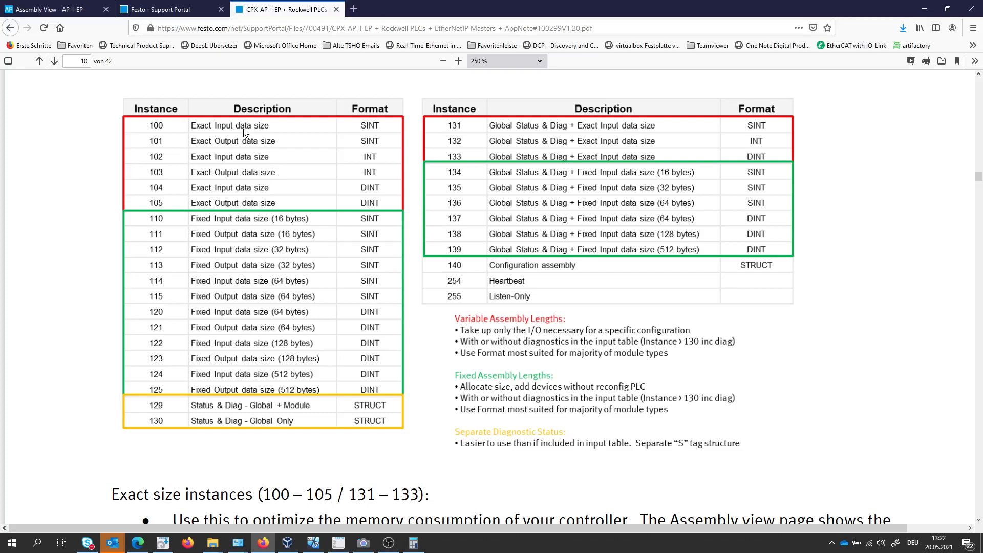
pyautogui.click(64, 10)
pyautogui.scroll(20, 119, 132)
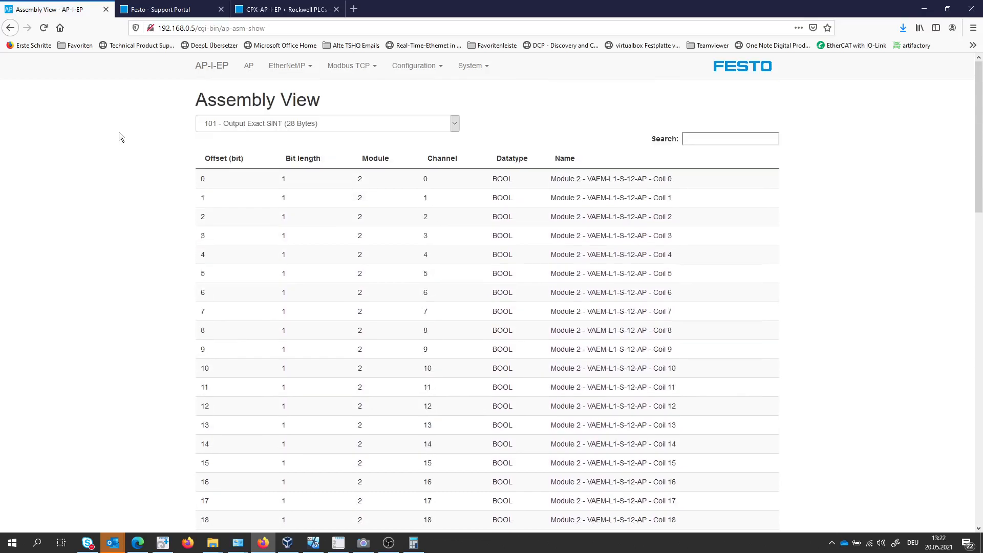
pyautogui.click(287, 66)
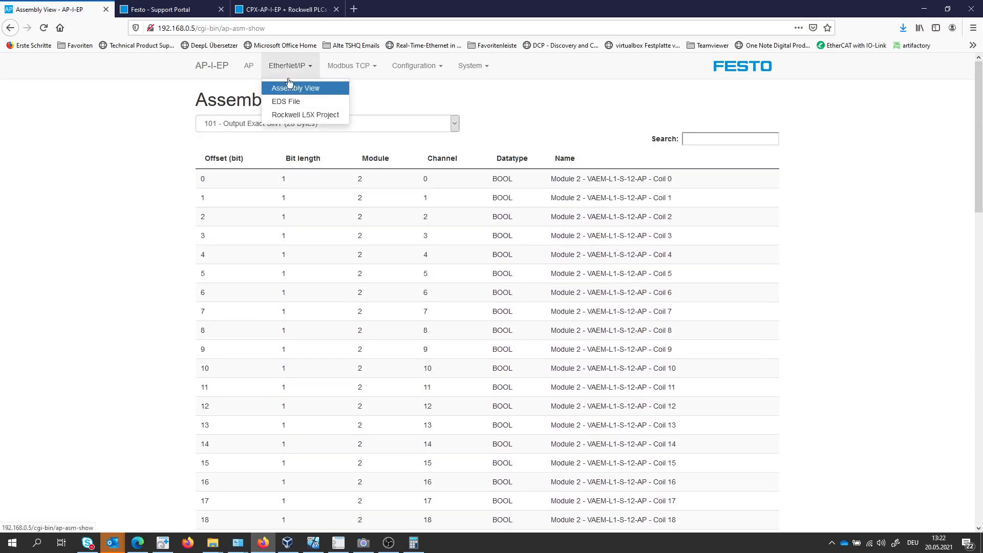
pyautogui.click(302, 88)
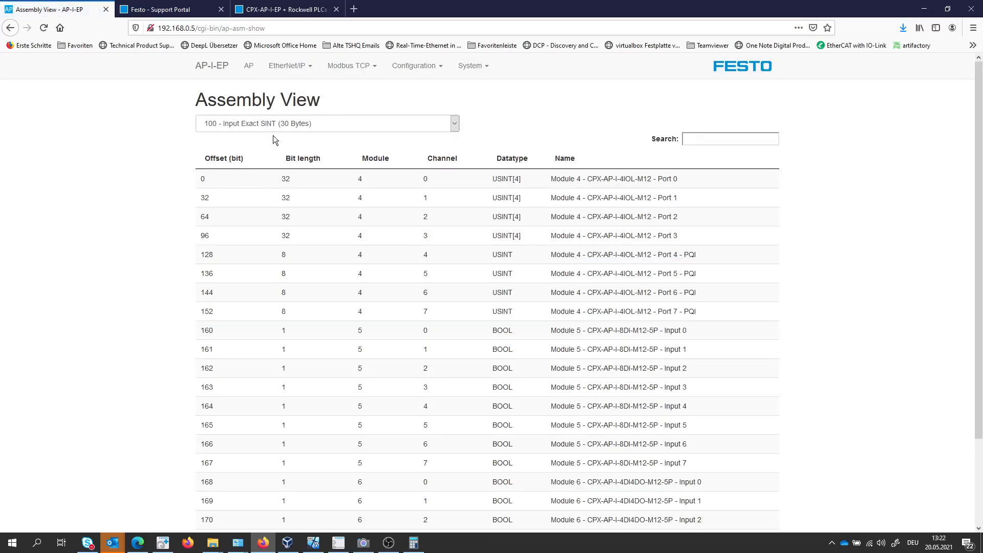
pyautogui.click(455, 123)
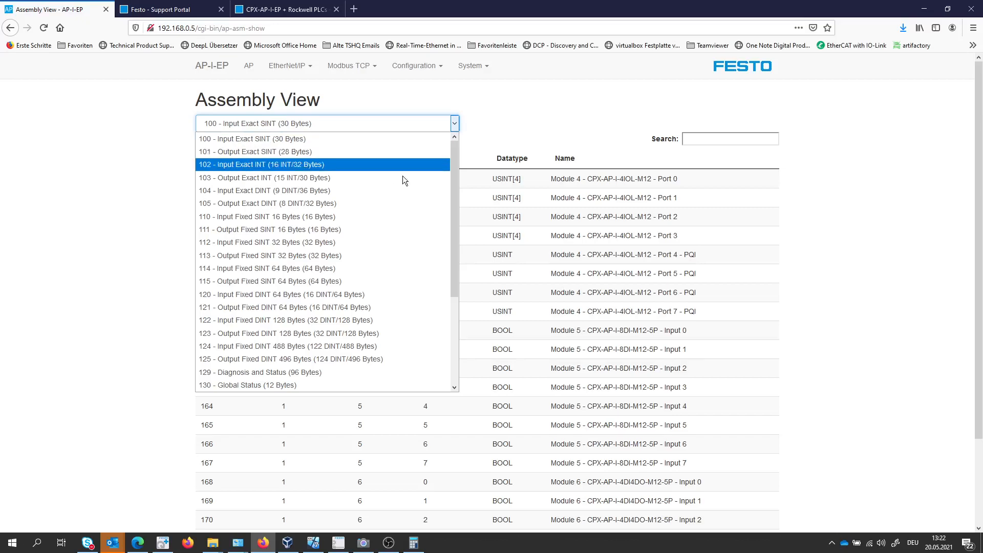
pyautogui.moveTo(452, 163); pyautogui.dragTo(451, 242)
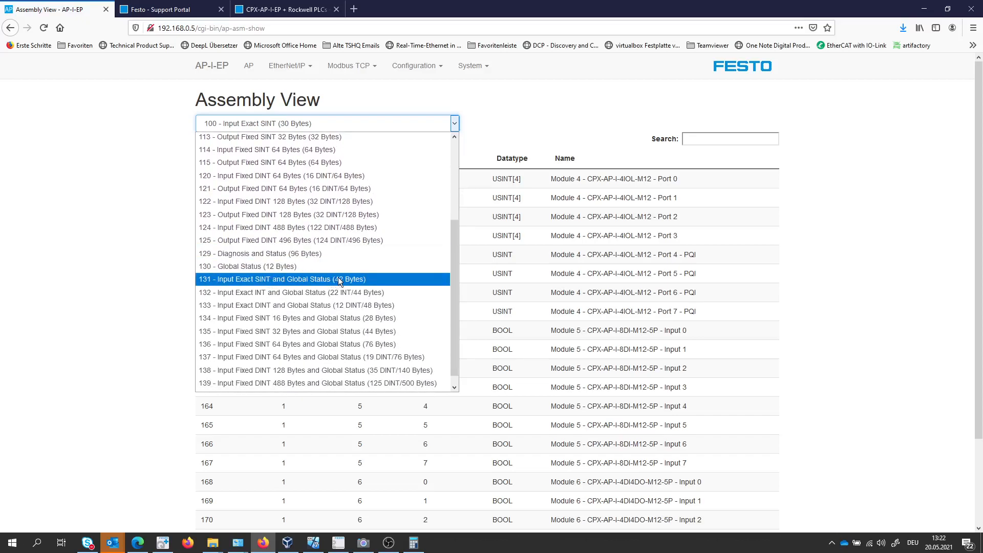
pyautogui.moveTo(451, 256); pyautogui.dragTo(451, 171)
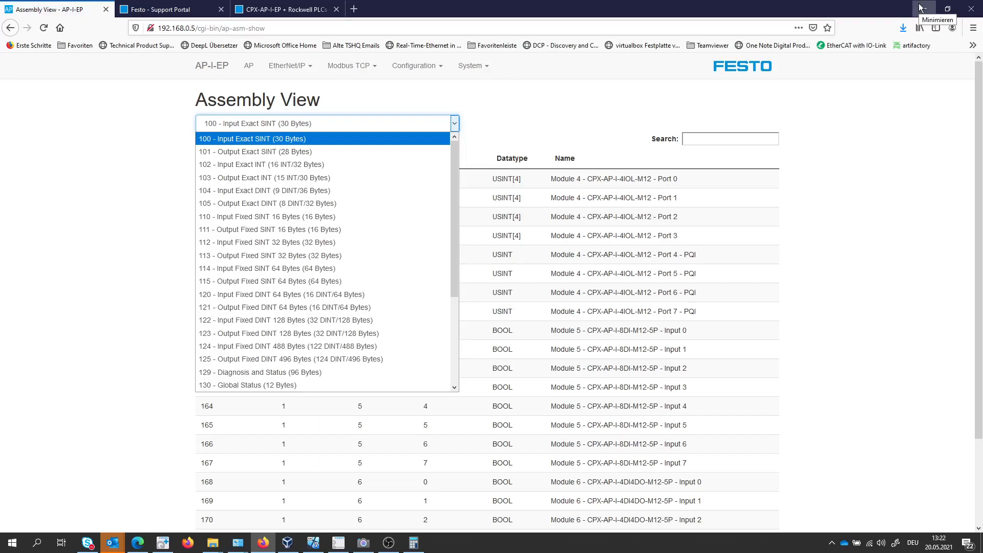
# Back in Logix Designer, set the module's input size to 30 and output size to 28, and create the module.
pyautogui.click(313, 542)
pyautogui.doubleClick(376, 168)
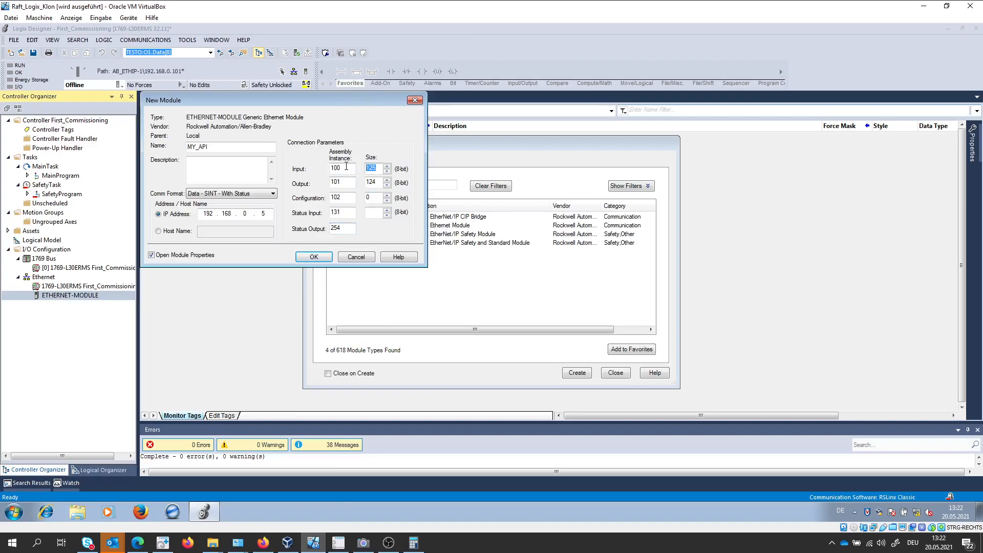
pyautogui.write('30')
pyautogui.press('Tab')
pyautogui.write('2')
pyautogui.click(314, 257)
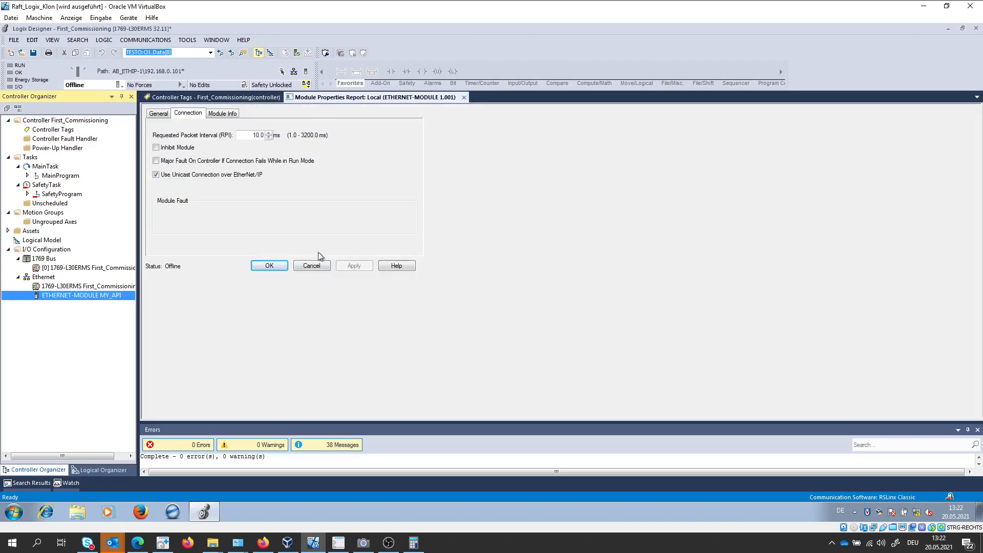
# Download the First_Commissioning project to the controller and change the controller back to Remote Run mode.
pyautogui.click(118, 83)
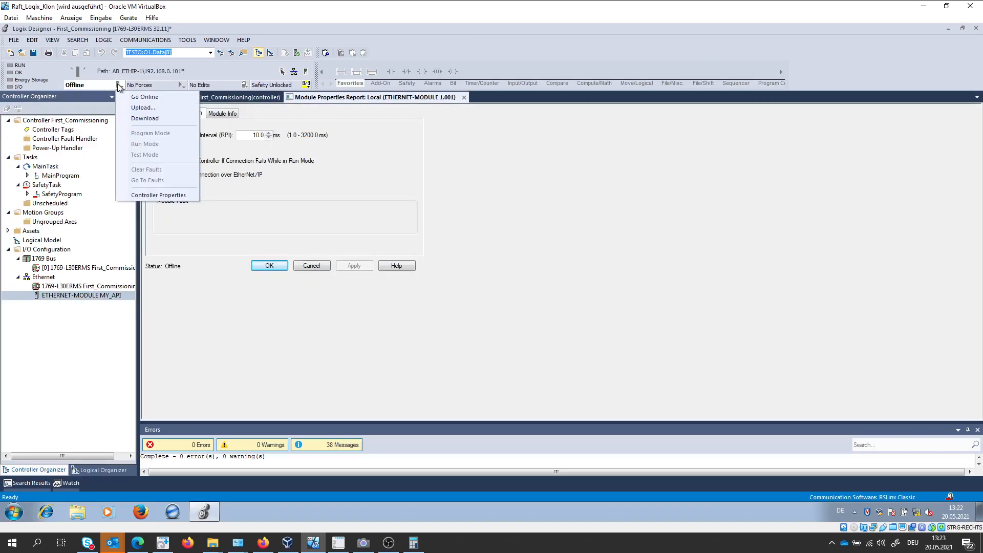
pyautogui.click(131, 119)
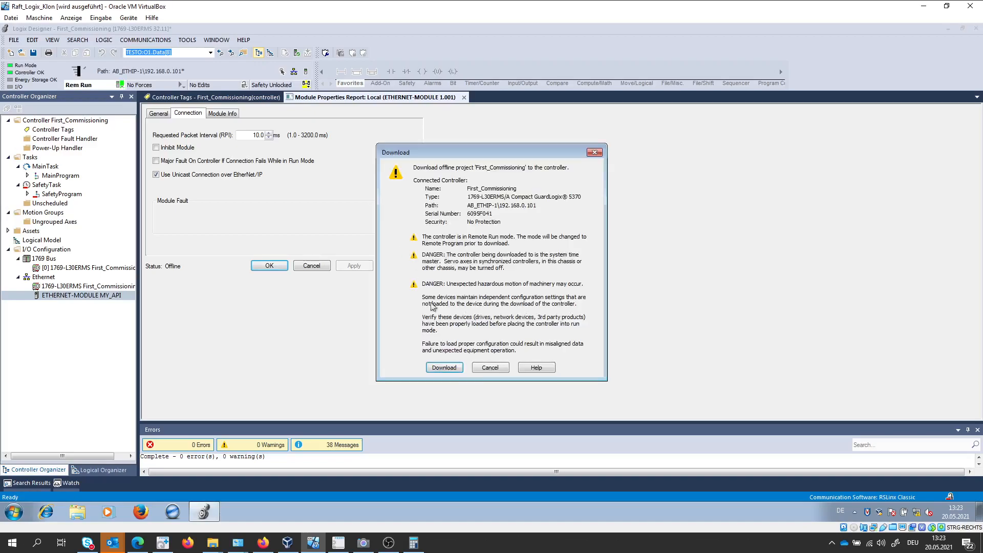
pyautogui.click(440, 364)
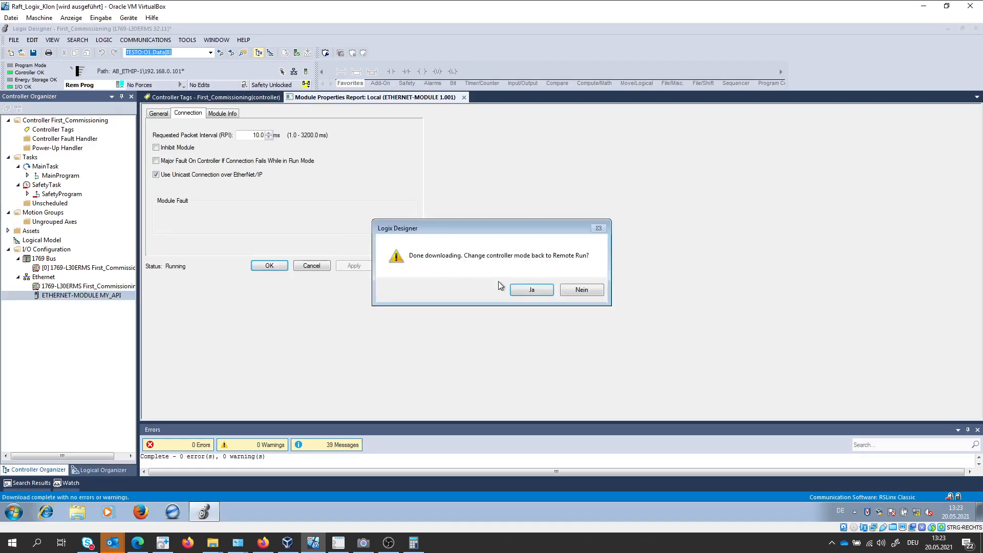
pyautogui.click(520, 288)
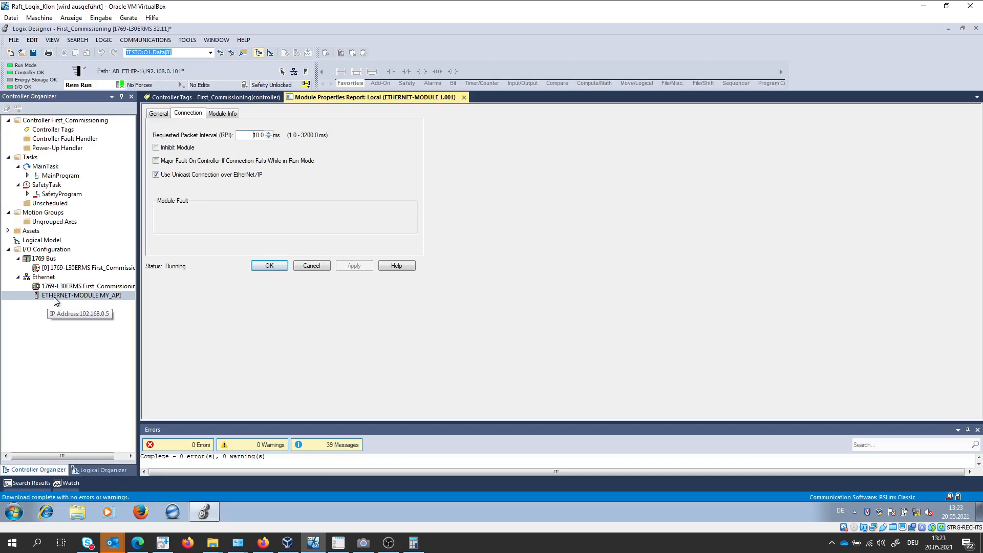
# Open the controller tags to view the MY_API module's tags.
pyautogui.doubleClick(43, 131)
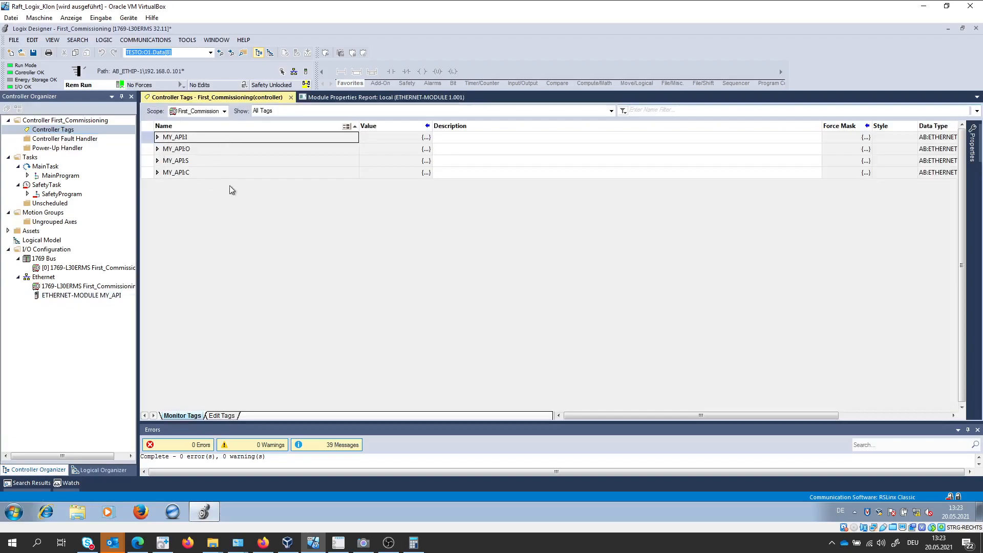
# Expand the MY_API:I and MY_API:O tags, view their data arrays and collapse the arrays again.
pyautogui.click(157, 137)
pyautogui.click(164, 148)
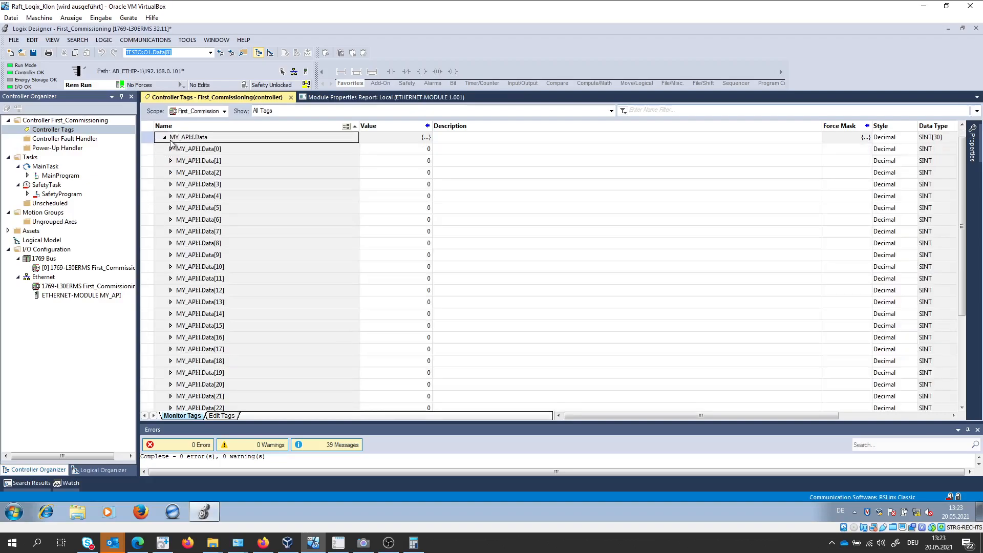
pyautogui.click(164, 138)
pyautogui.click(158, 160)
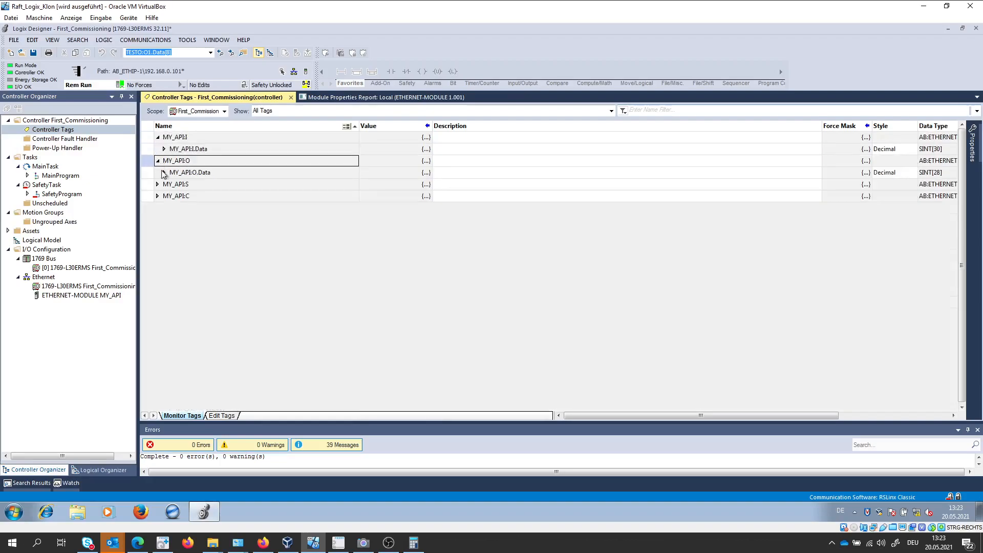
pyautogui.click(164, 173)
pyautogui.click(165, 137)
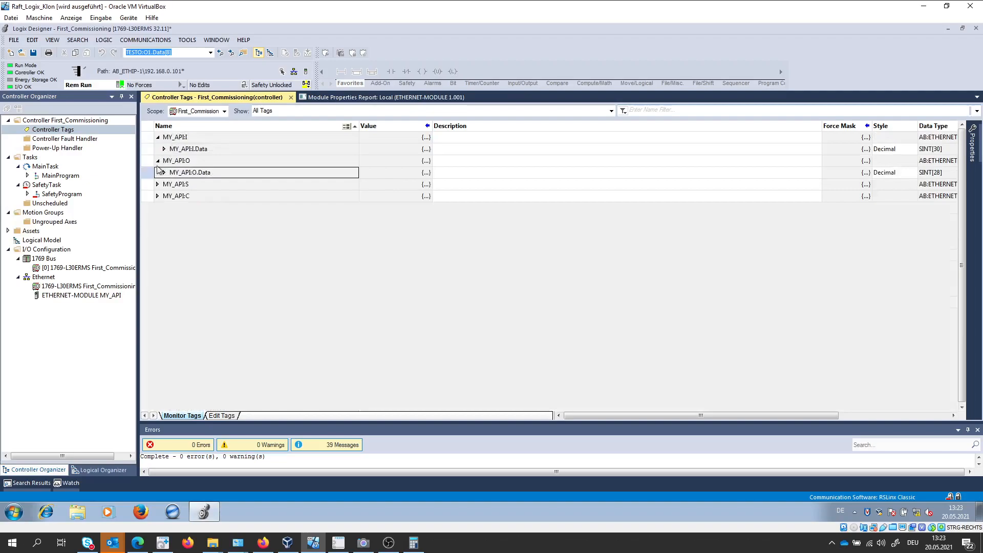
# Monitor the MY_API:S status data array while checking the hardware's diagnostic LEDs in the Camera app.
pyautogui.click(157, 184)
pyautogui.click(164, 196)
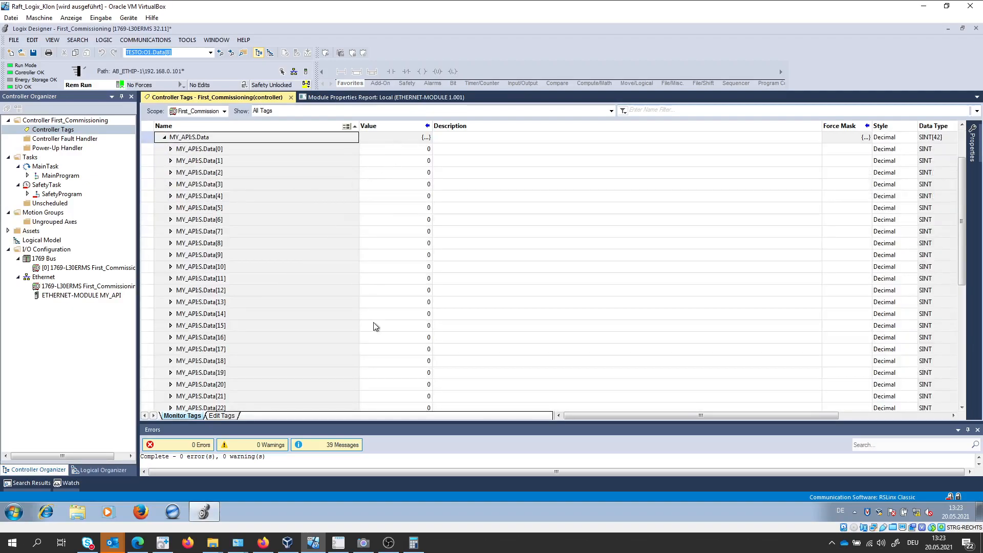
pyautogui.click(364, 544)
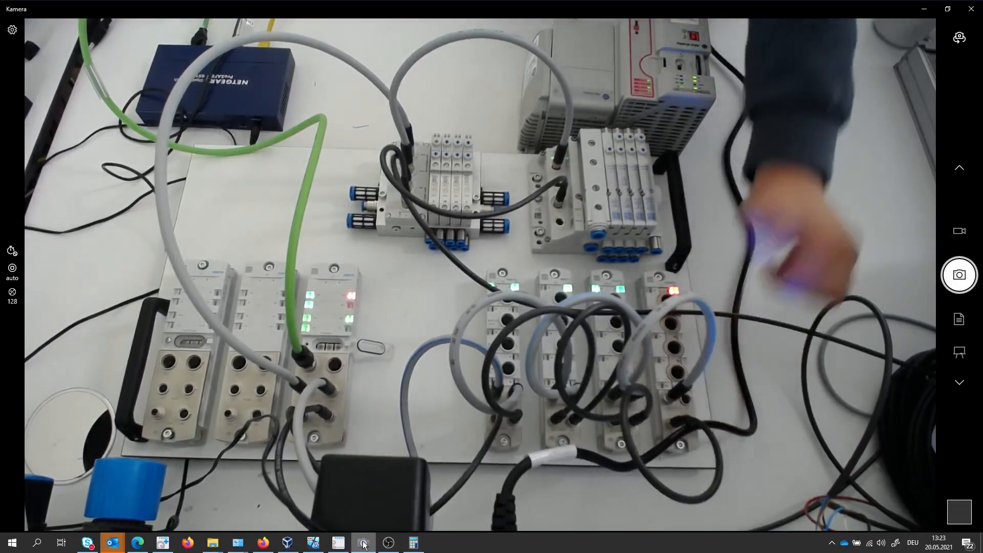
pyautogui.moveTo(314, 541)
pyautogui.click(312, 487)
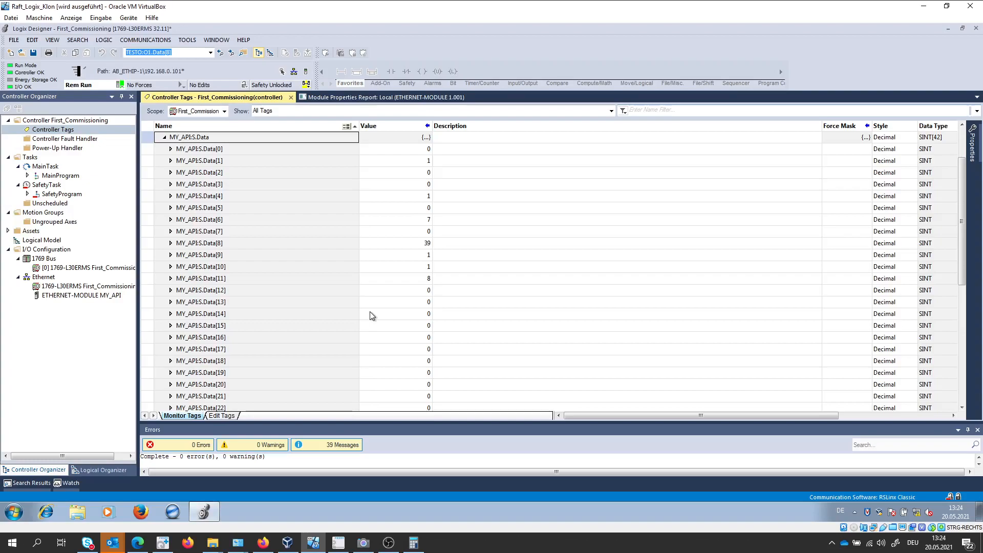
pyautogui.moveTo(364, 545)
pyautogui.click(364, 504)
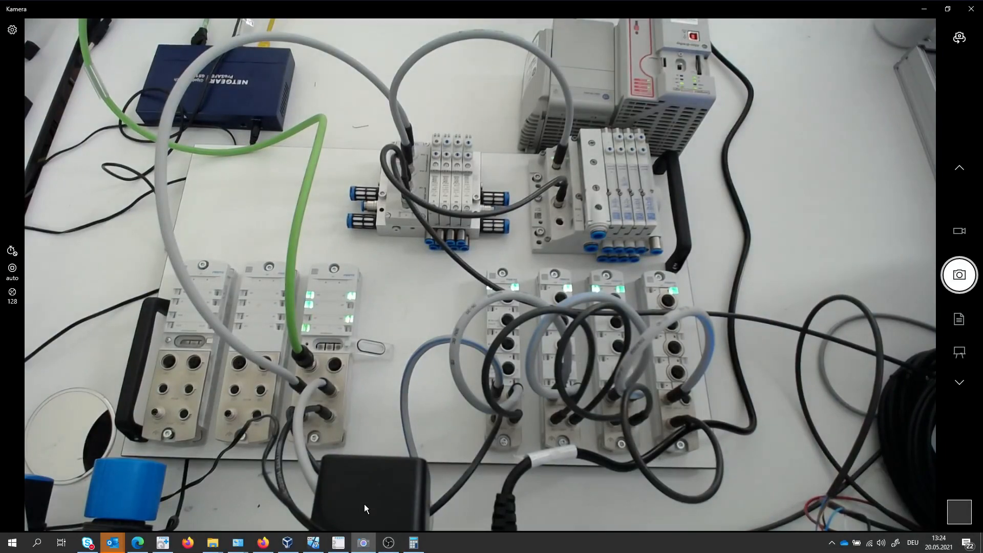
pyautogui.click(309, 546)
# Collapse the MY_API:S data array and look through the elements of the MY_API:O output data array.
pyautogui.click(163, 137)
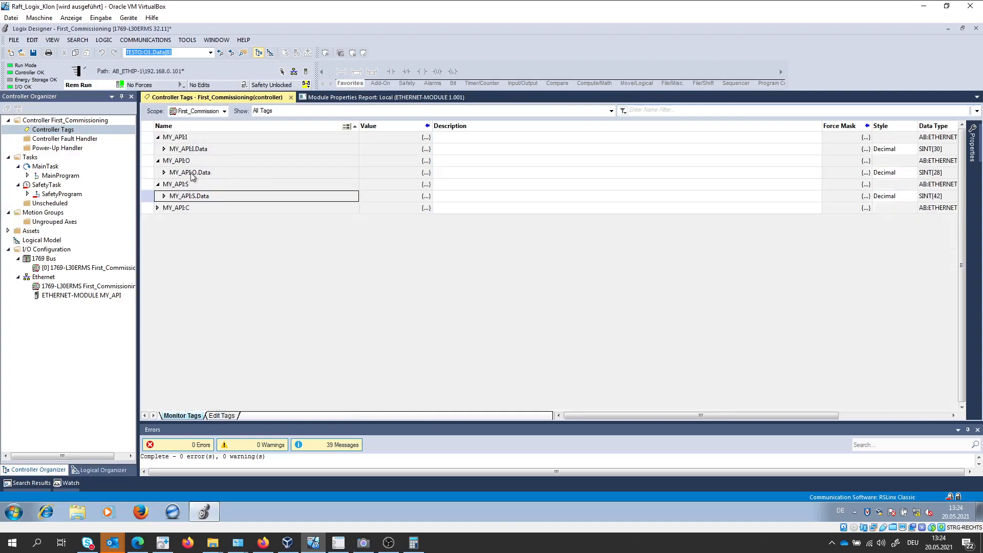
pyautogui.click(164, 172)
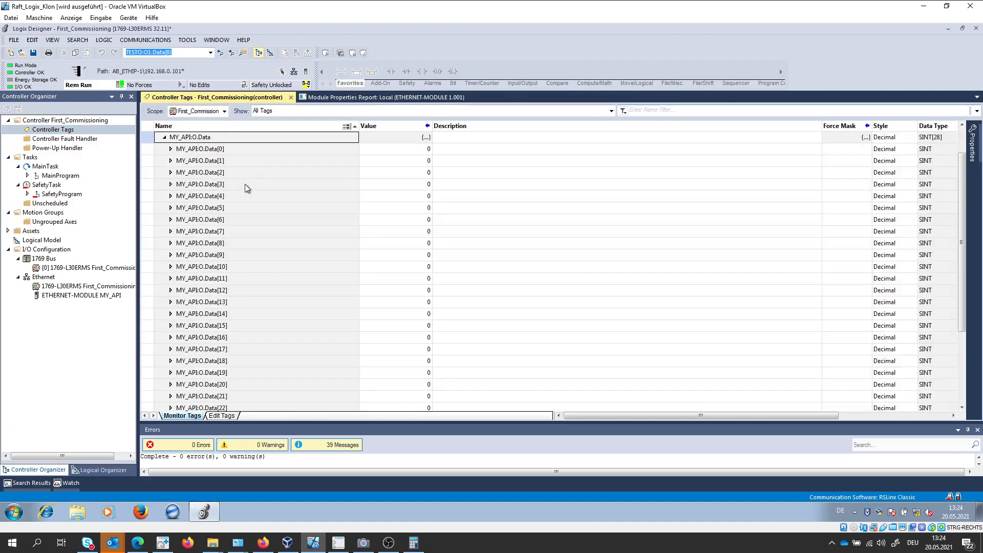
pyautogui.scroll(-2, 247, 186)
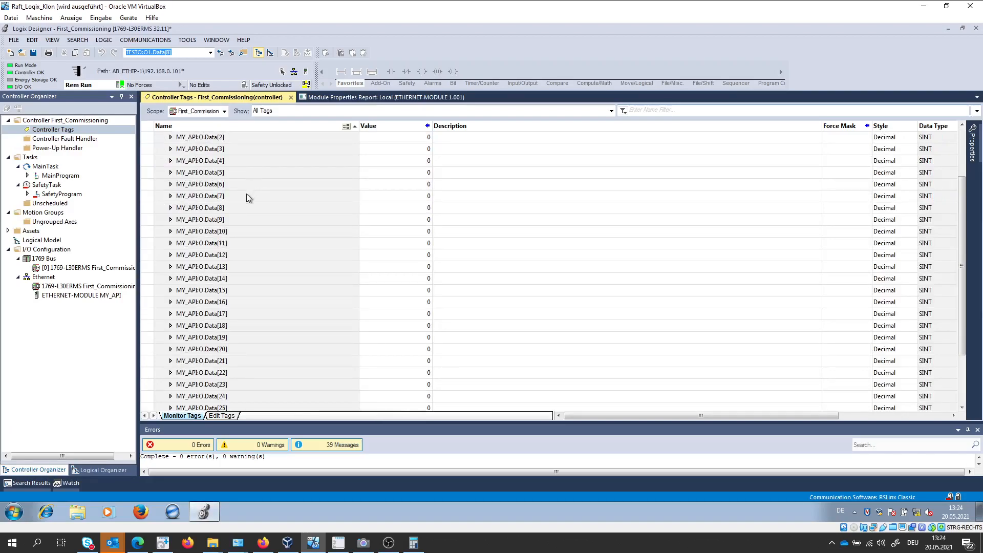
pyautogui.scroll(1, 263, 359)
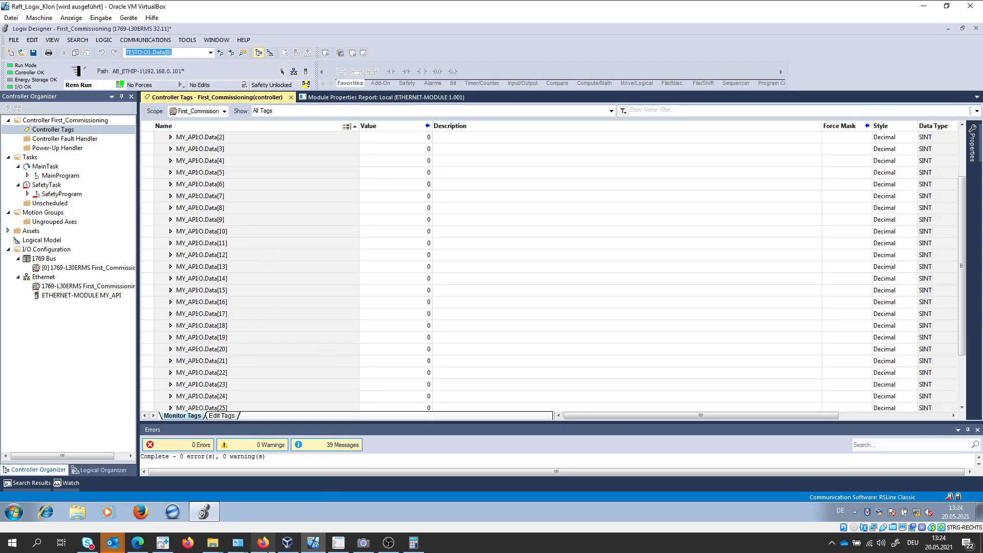
# In the Assembly View in Firefox, select assembly 101 - Output Exact SINT and find the bit offset of Module 6 Output 0.
pyautogui.moveTo(263, 542)
pyautogui.click(262, 501)
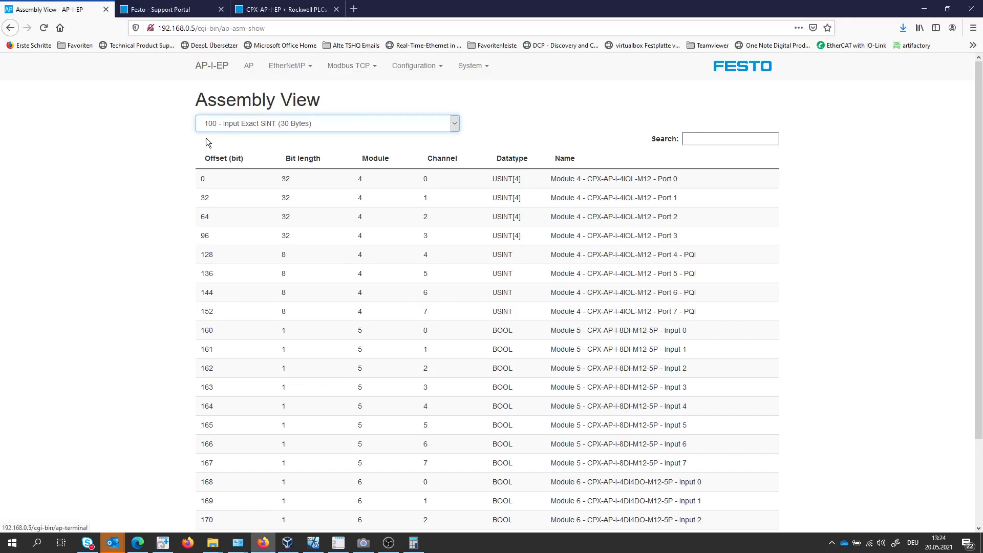
pyautogui.click(454, 125)
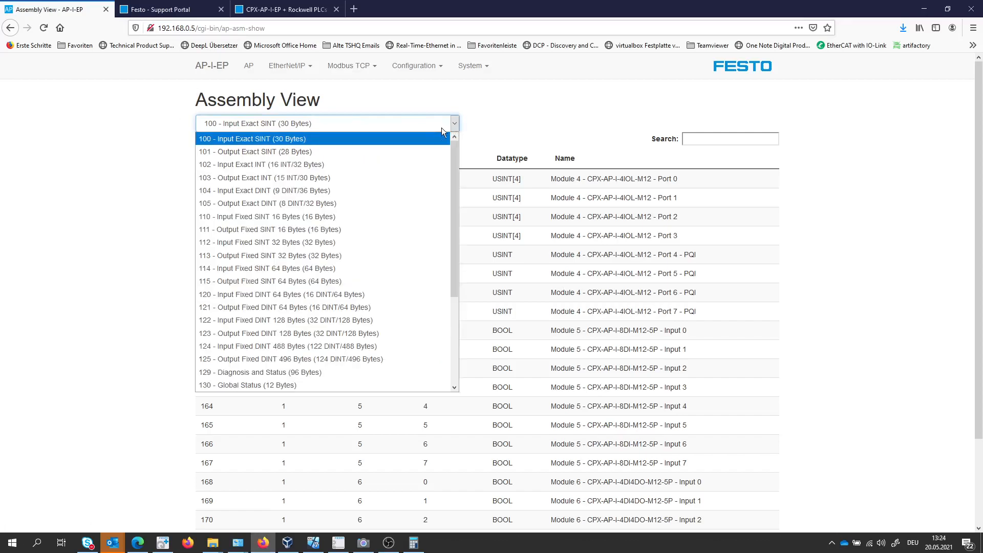
pyautogui.click(279, 152)
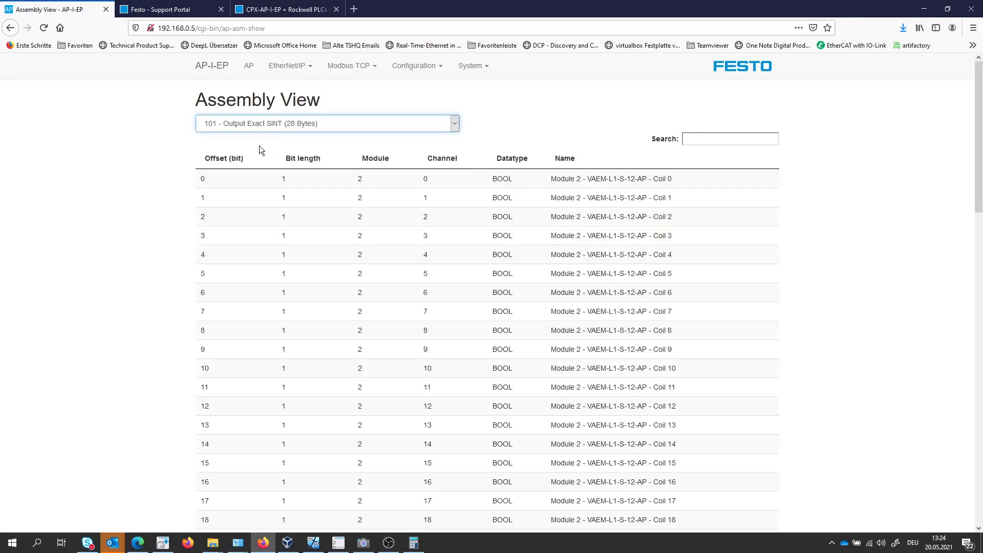
pyautogui.scroll(-8, 272, 148)
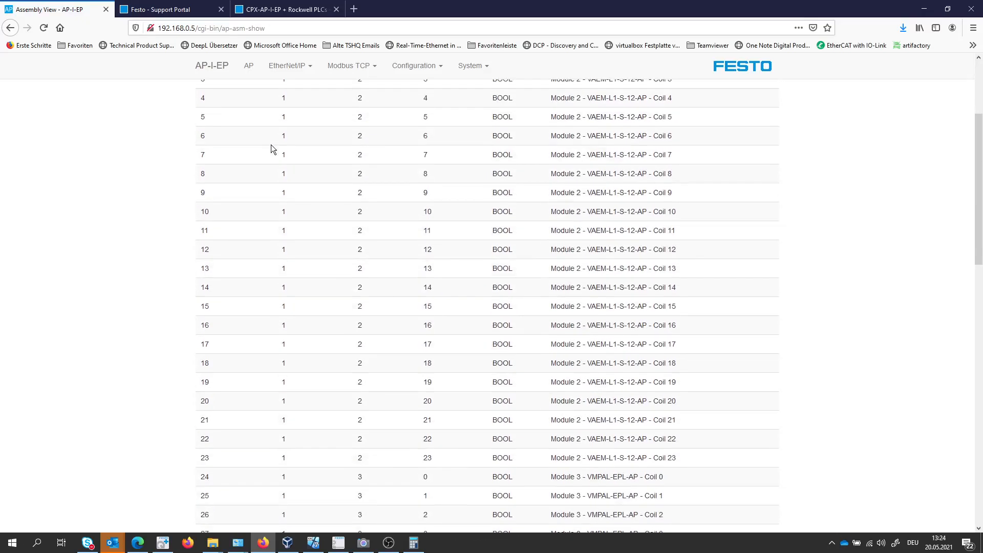
pyautogui.scroll(-2, 272, 148)
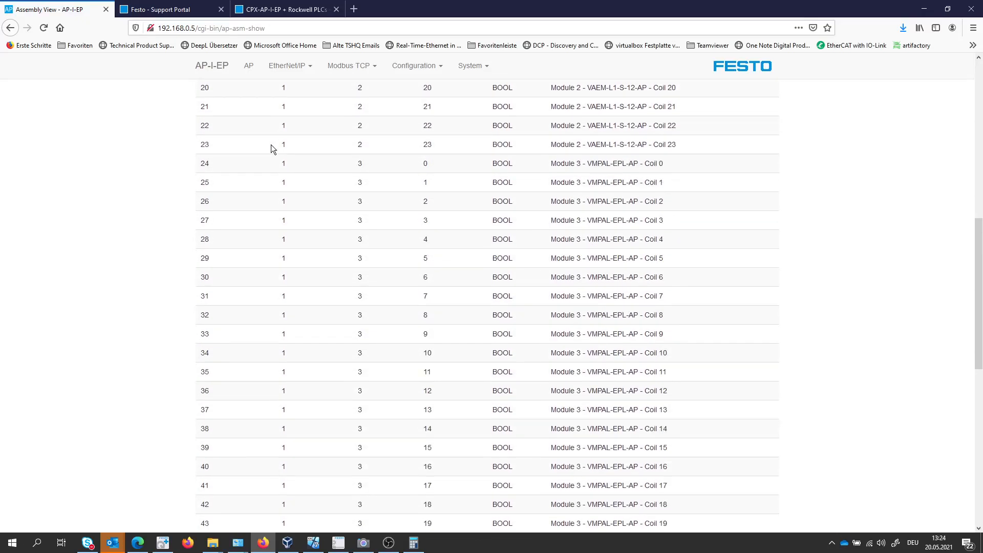
pyautogui.scroll(-12, 272, 147)
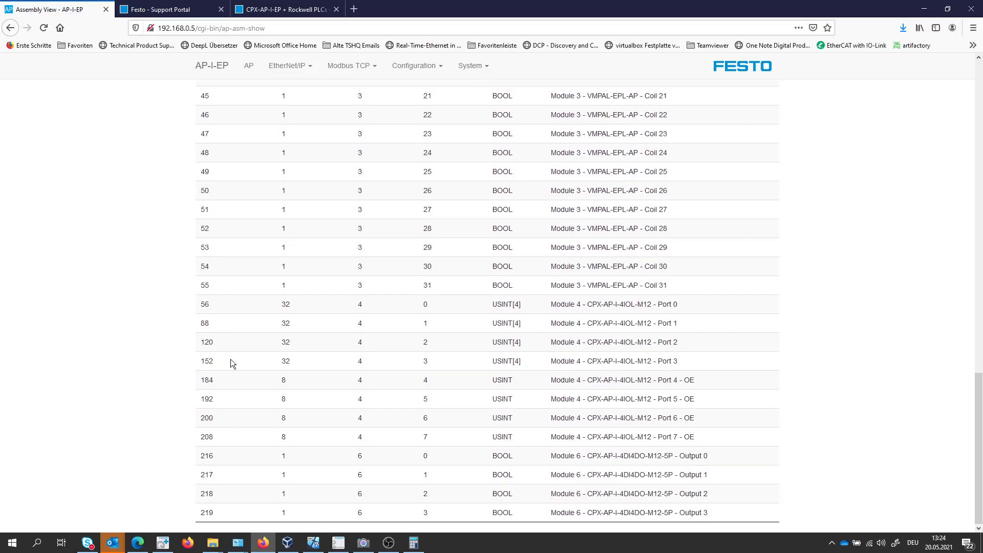
# Calculate the byte offset of Module 6 Output 0 in Calculator by dividing 216 by 8.
pyautogui.doubleClick(203, 456)
pyautogui.click(420, 548)
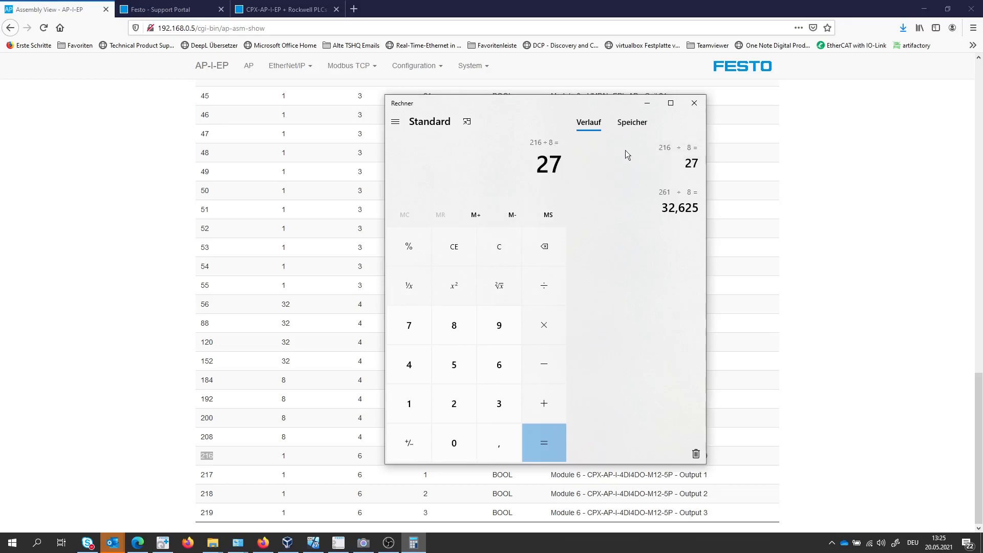
# Back in Logix Designer, set MY_API:O.Data[27] to 1 and check the module's output LED in the Camera app.
pyautogui.click(313, 542)
pyautogui.scroll(-1, 281, 272)
pyautogui.click(409, 398)
pyautogui.write('1')
pyautogui.press('Return')
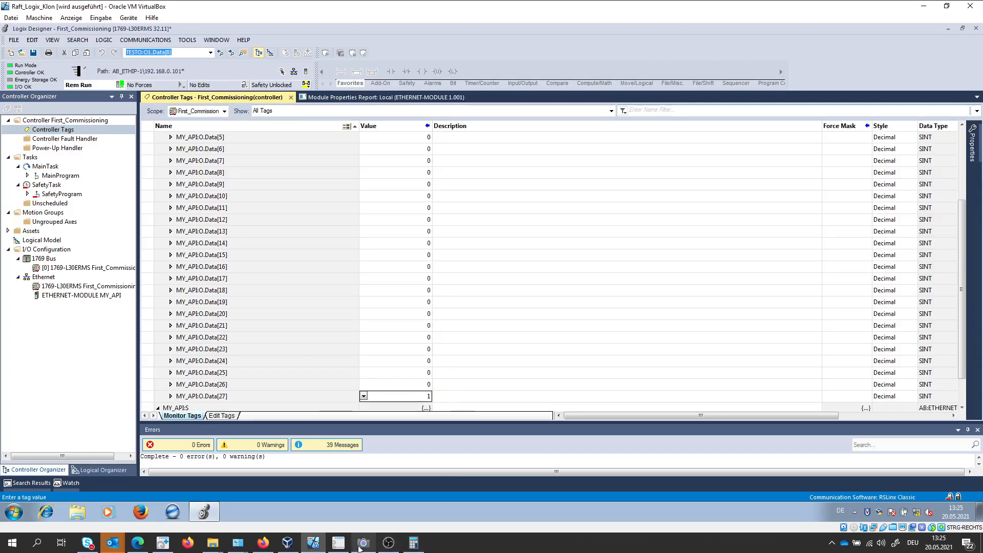
pyautogui.click(362, 542)
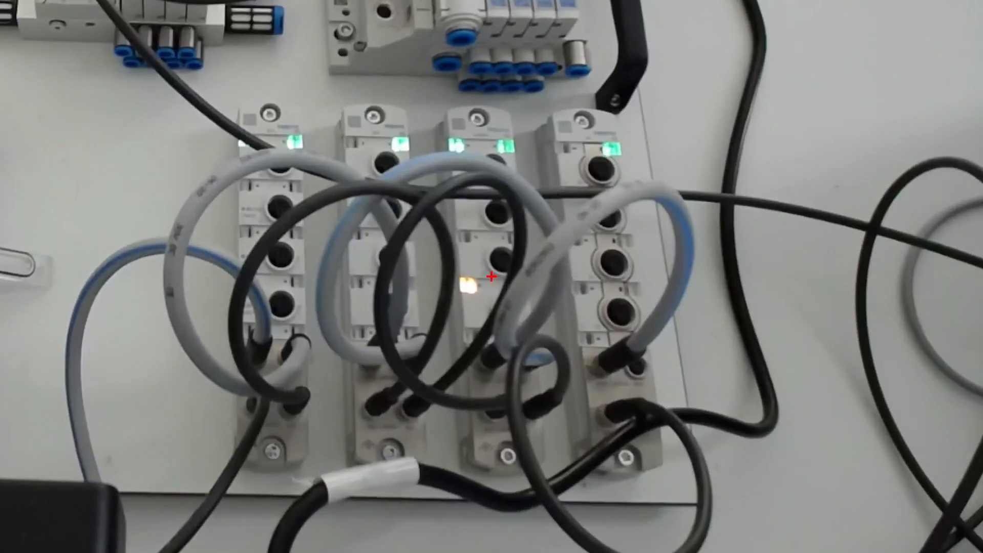
pyautogui.moveTo(478, 266)
pyautogui.mouseDown()
pyautogui.moveTo(464, 311)
pyautogui.moveTo(492, 264)
pyautogui.mouseUp()
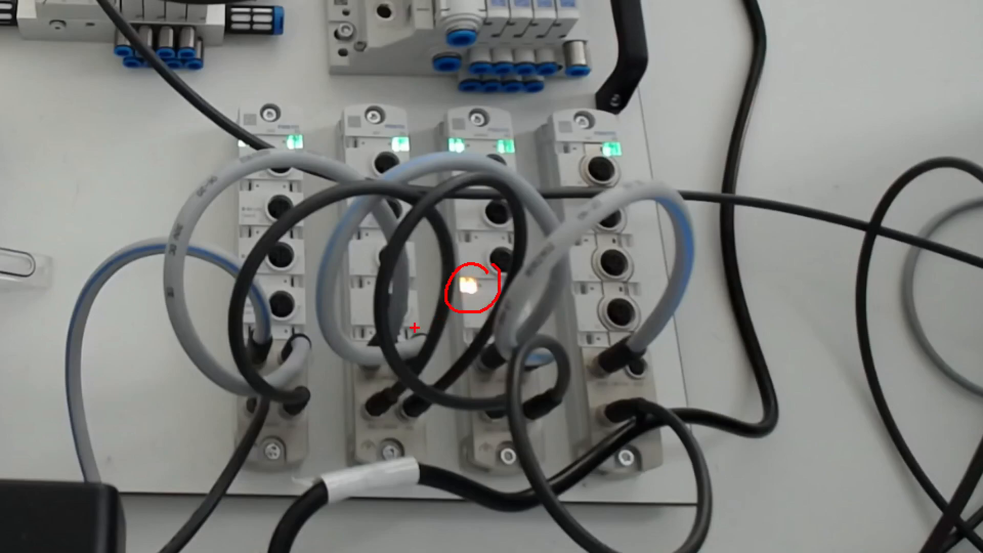